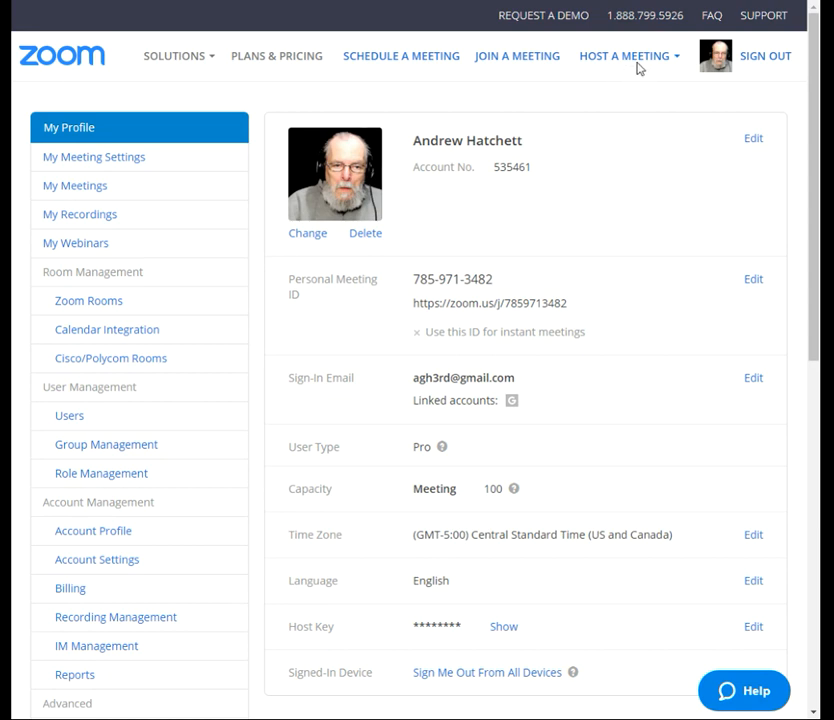
View the account's profile page and open the personal meeting settings.
mouse_move(630, 66)
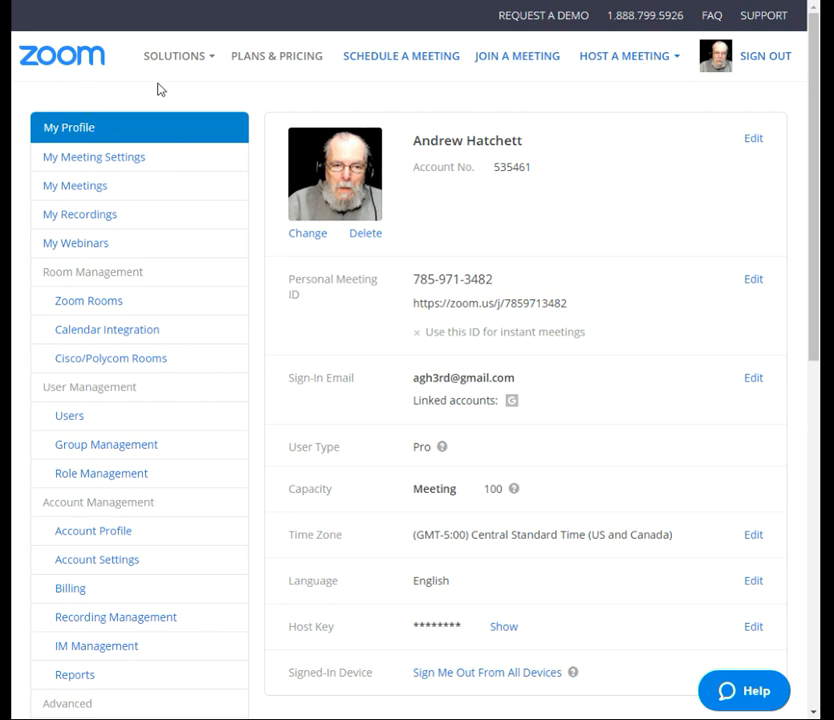
click(121, 161)
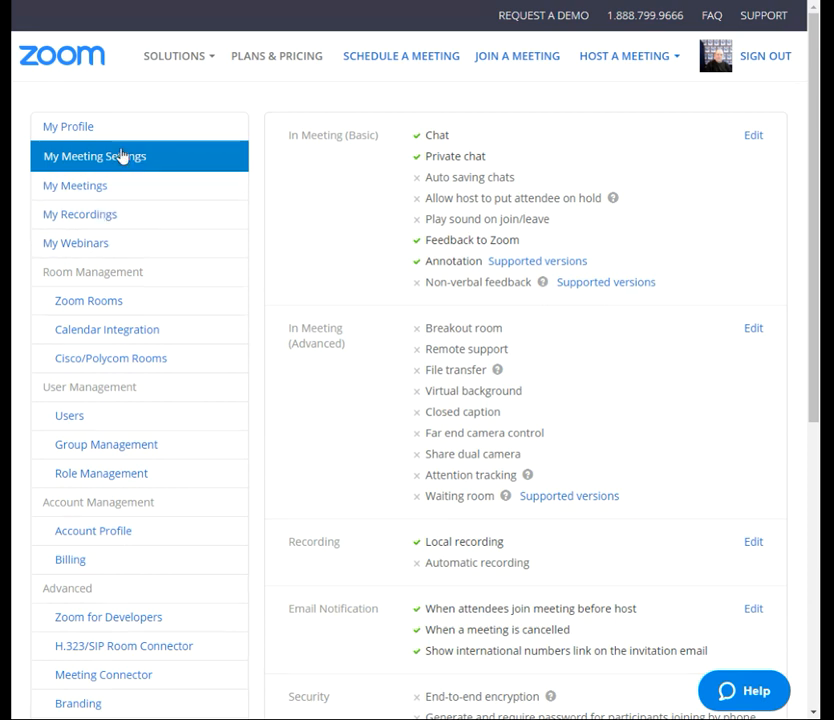
click(106, 129)
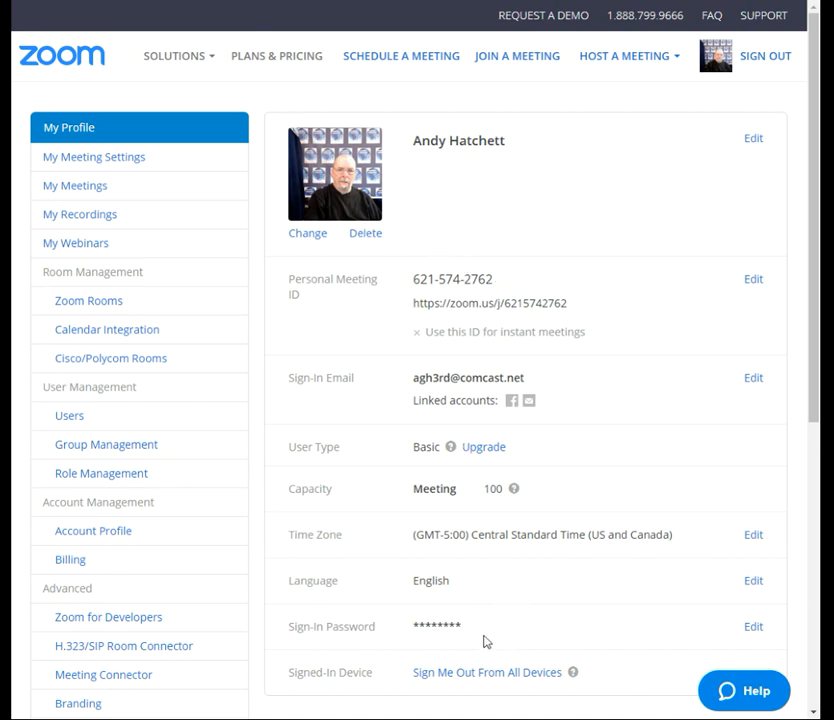
click(146, 163)
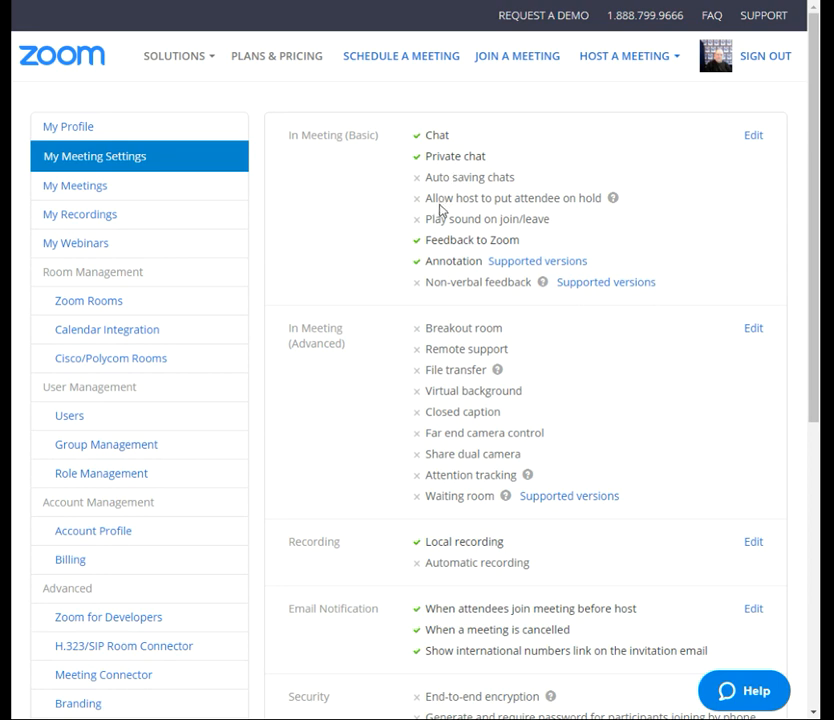
Enable auto saving chats, putting attendees on hold, the join/leave sound and non-verbal feedback in the basic in-meeting settings, and save.
click(758, 140)
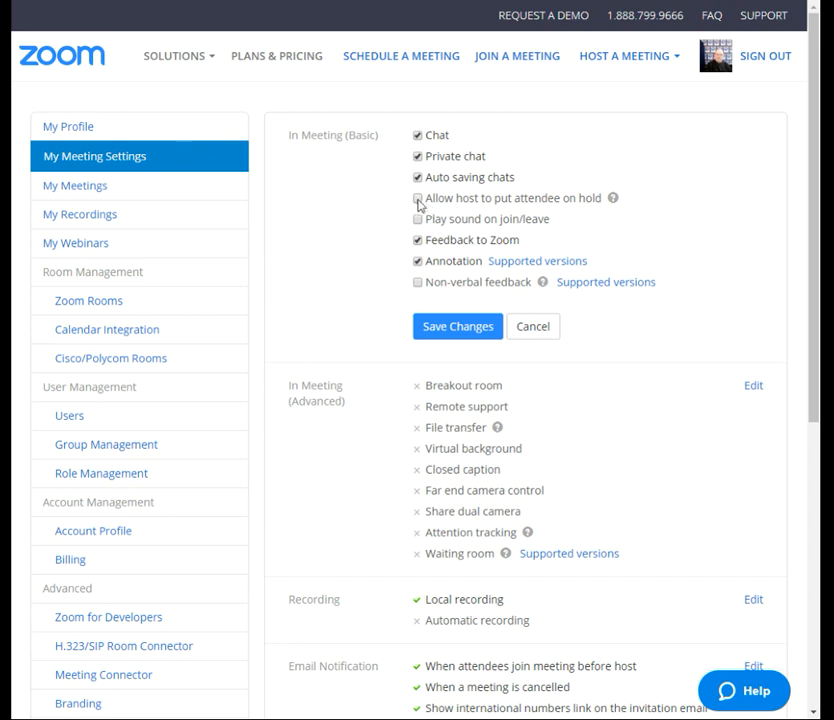
click(418, 200)
click(418, 220)
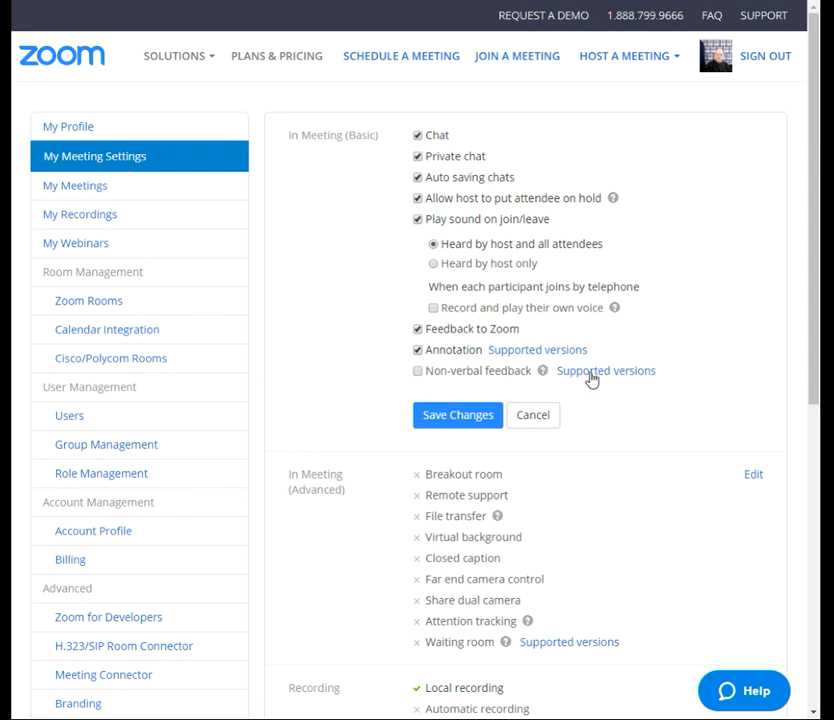
click(541, 372)
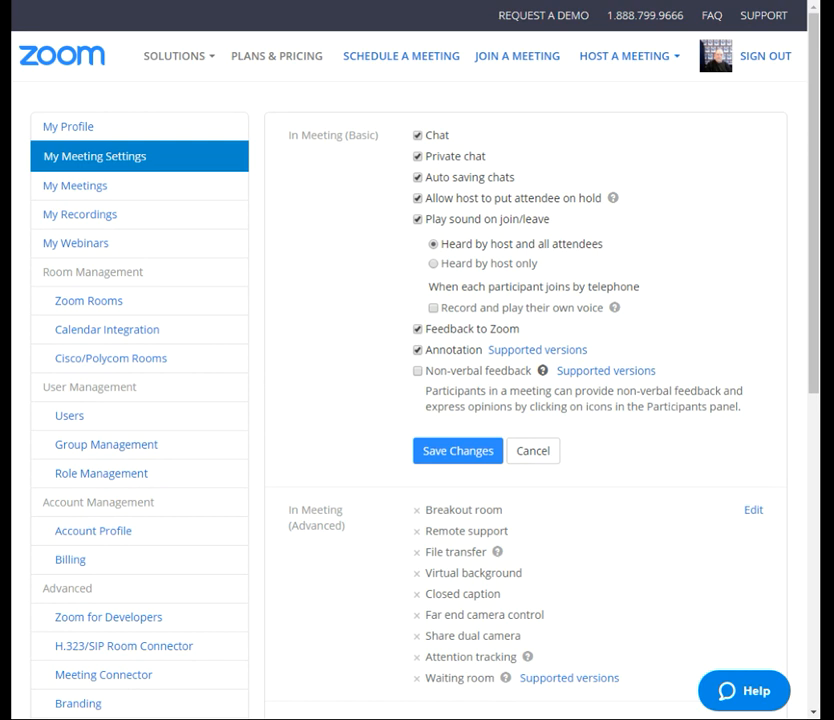
click(419, 371)
scroll(508, 266, down, 3)
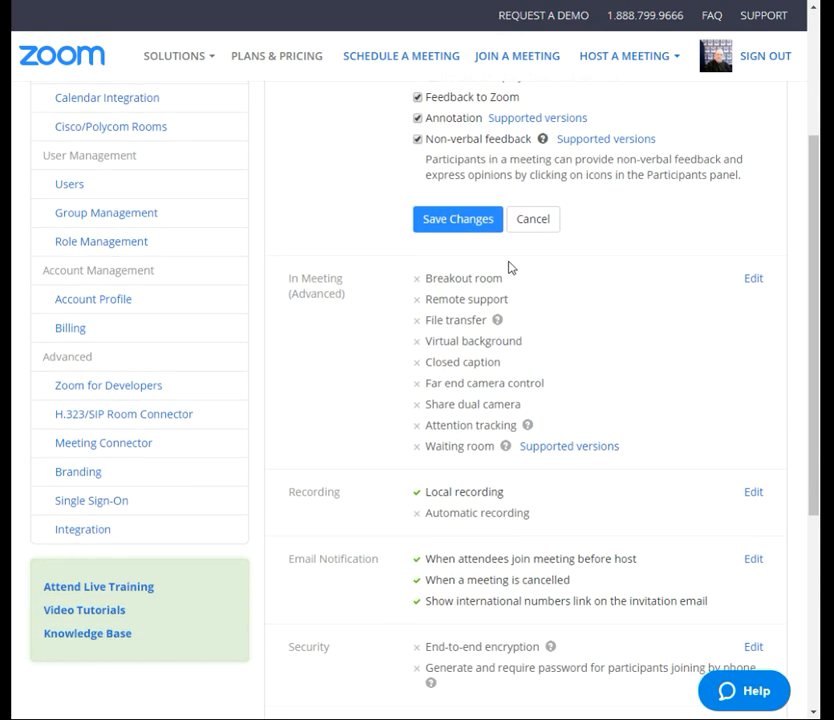
click(438, 222)
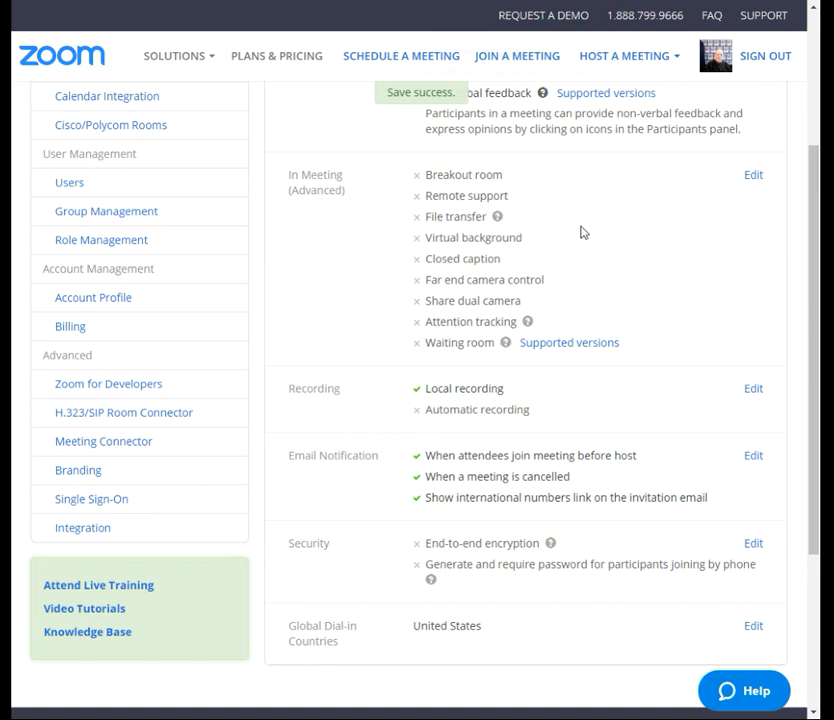
Turn on breakout room, virtual background, share dual camera, attention tracking and waiting room in the advanced in-meeting settings.
scroll(600, 264, up, 3)
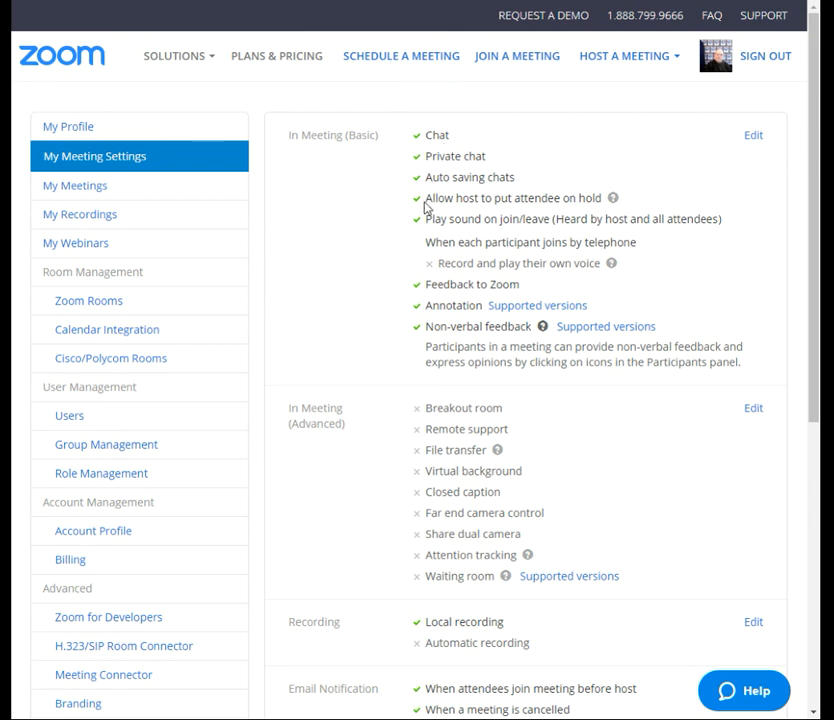
click(756, 412)
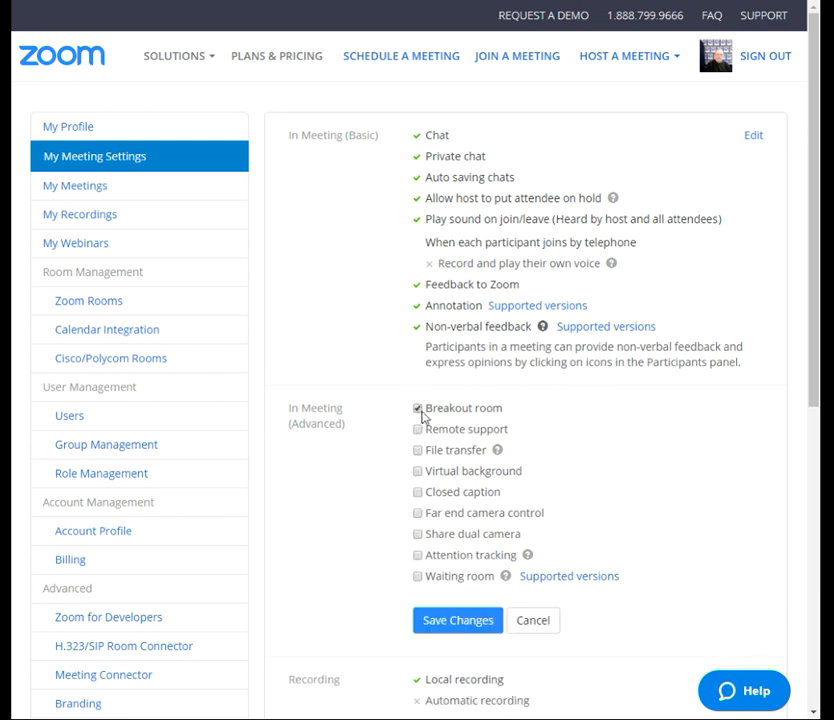
click(418, 472)
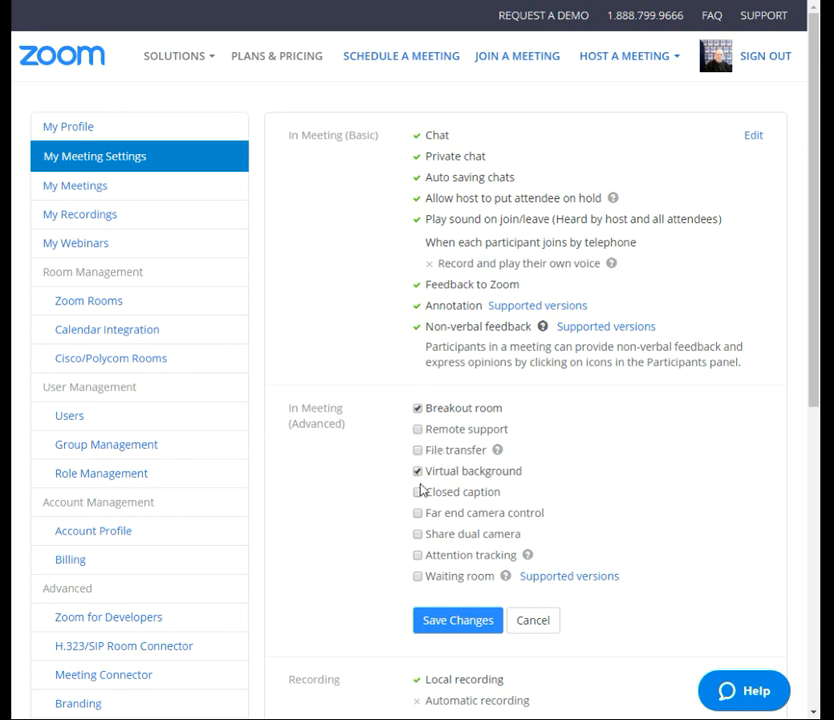
click(418, 536)
click(418, 557)
click(420, 578)
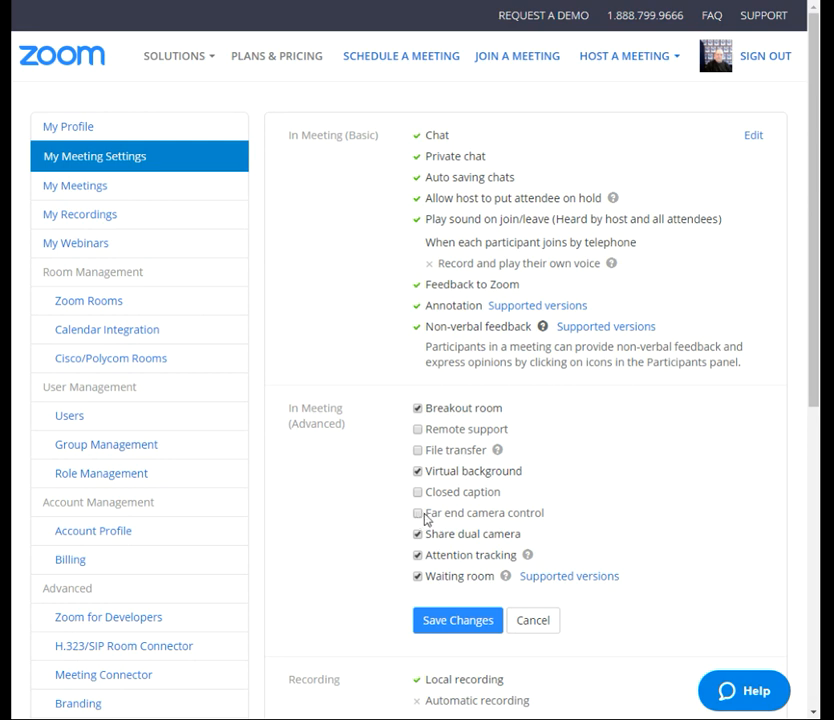
Show the file transfer explanation, enable file transfer, and save the advanced in-meeting settings.
click(498, 450)
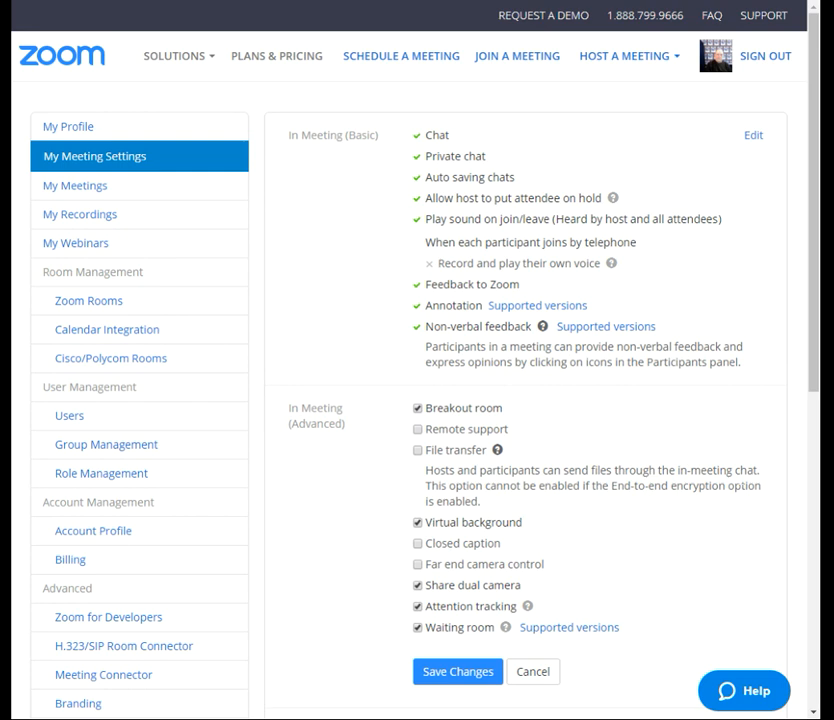
click(418, 450)
scroll(638, 438, down, 1)
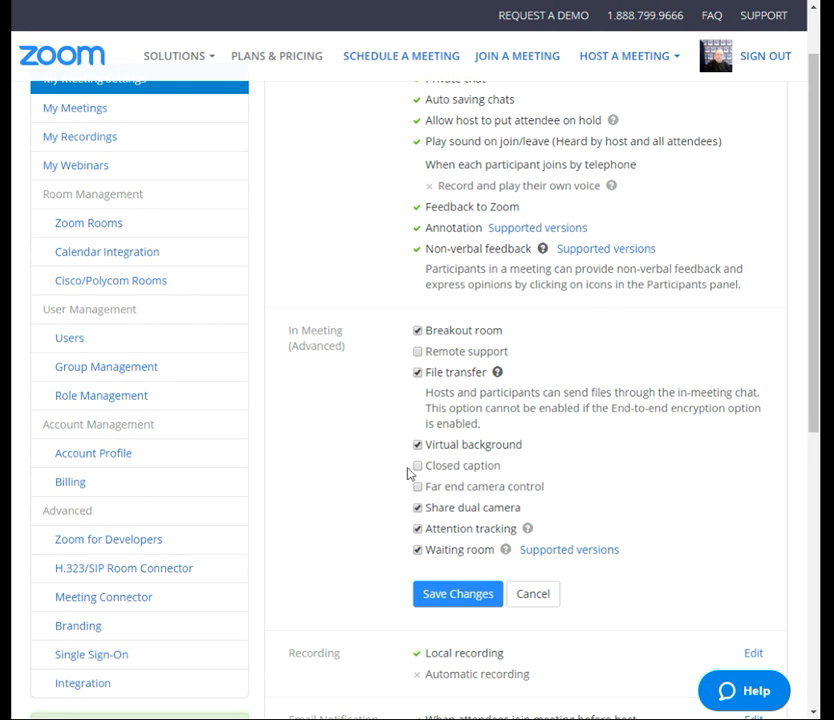
scroll(600, 445, down, 2)
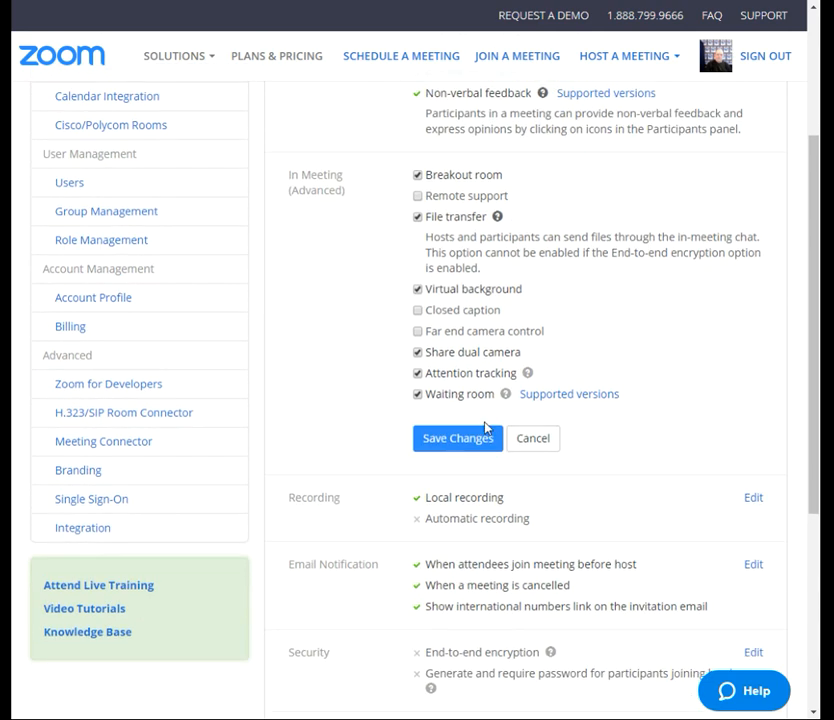
click(449, 443)
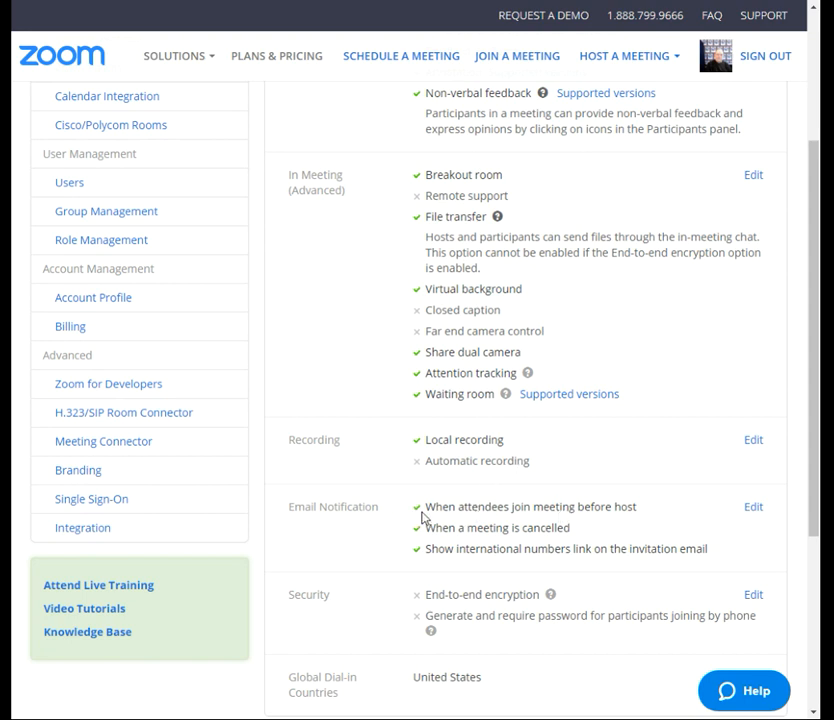
Look through the countries available for global dial-in and close the selection without saving.
scroll(674, 423, down, 2)
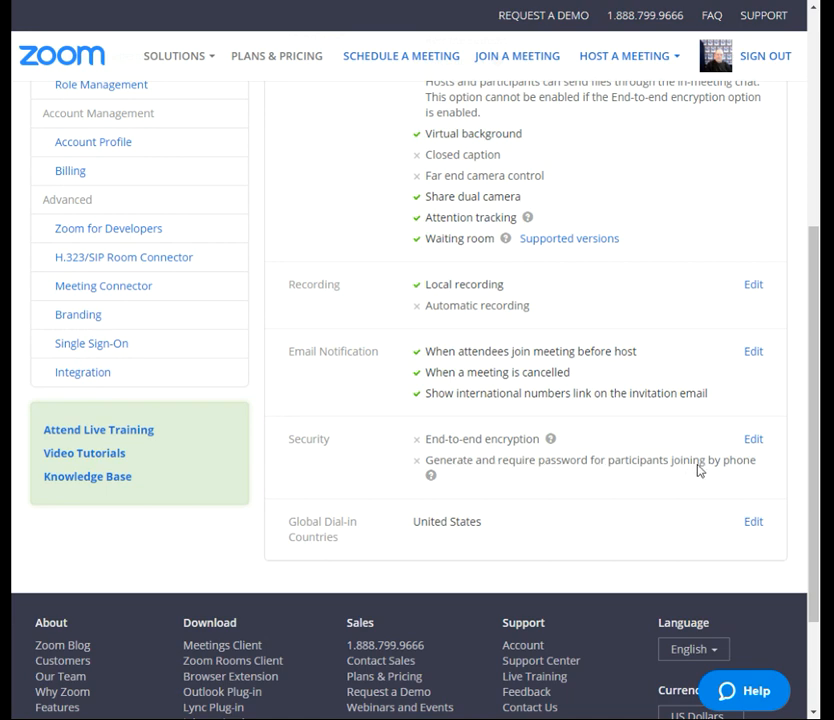
scroll(699, 470, down, 2)
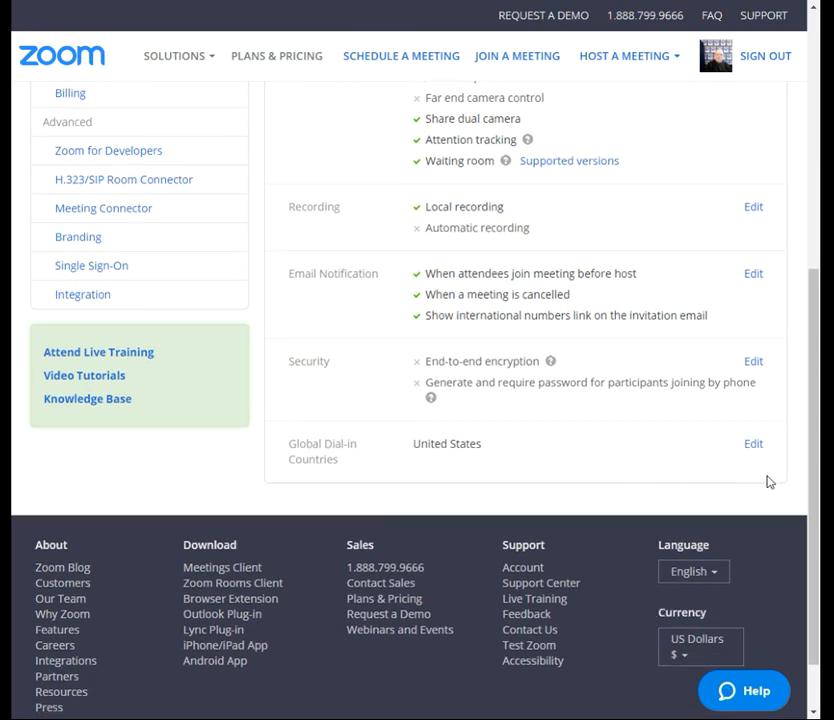
click(754, 446)
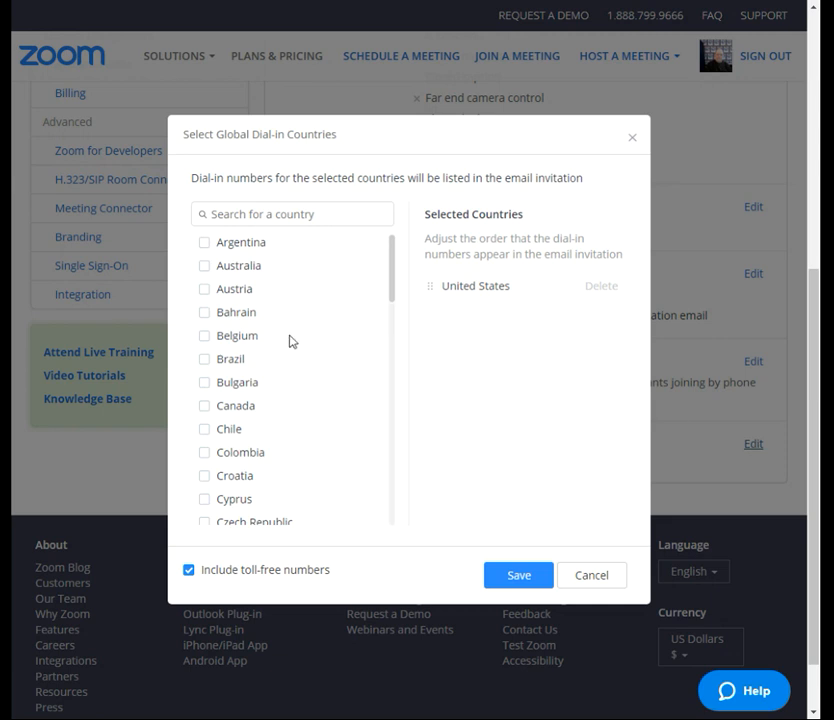
scroll(316, 289, down, 1)
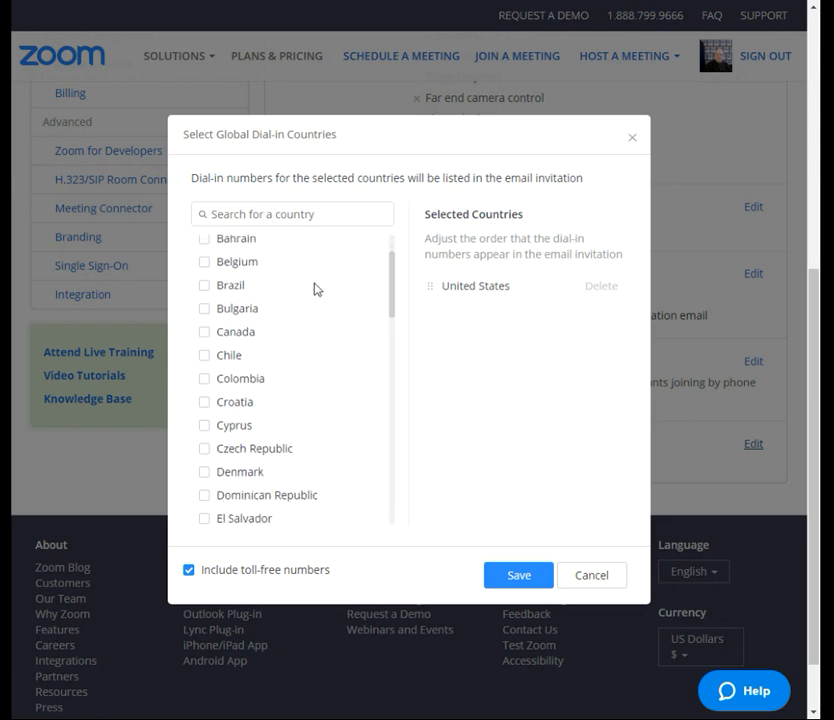
scroll(316, 284, down, 1)
scroll(316, 283, down, 10)
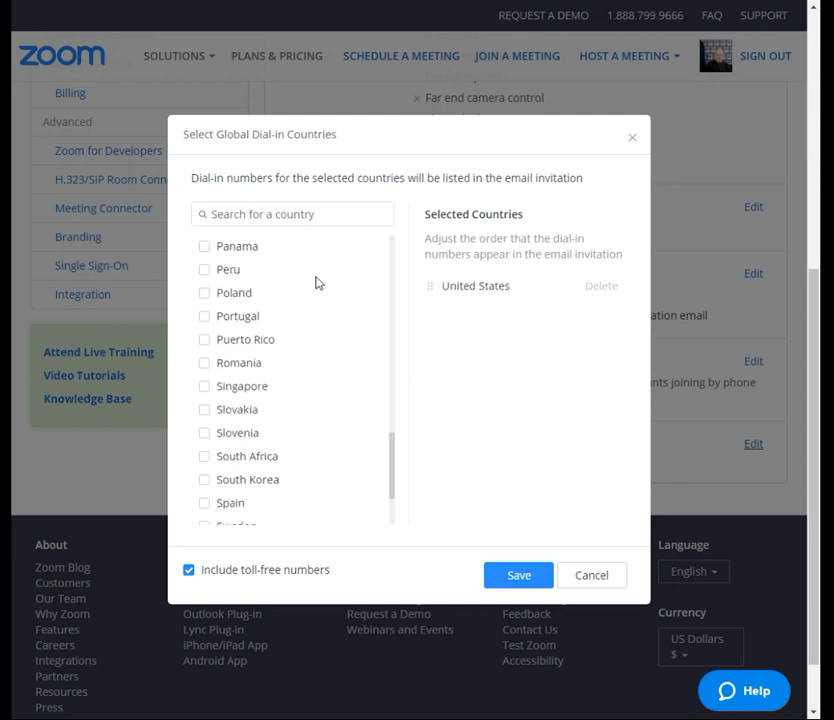
scroll(316, 283, down, 5)
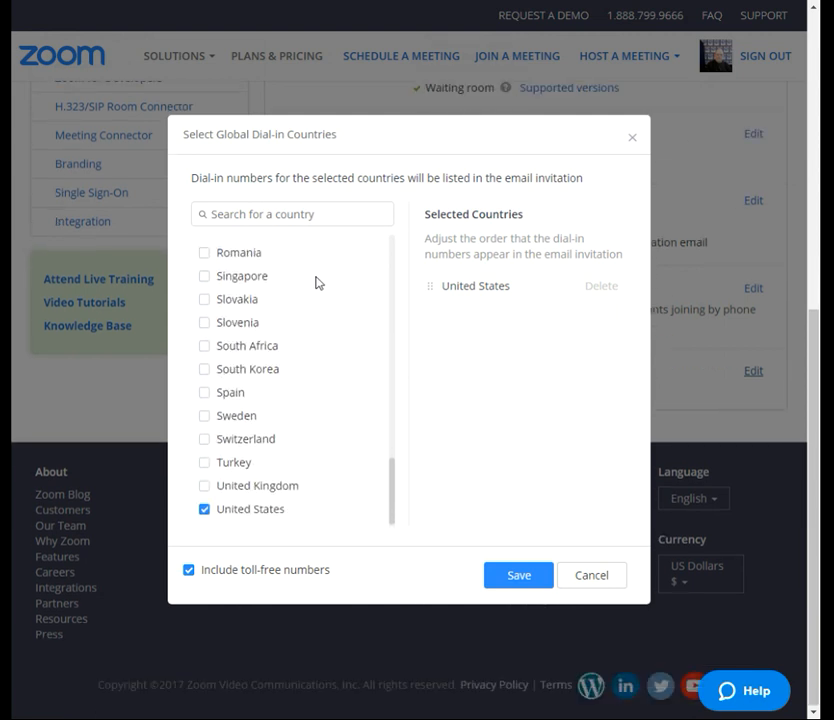
scroll(316, 283, up, 12)
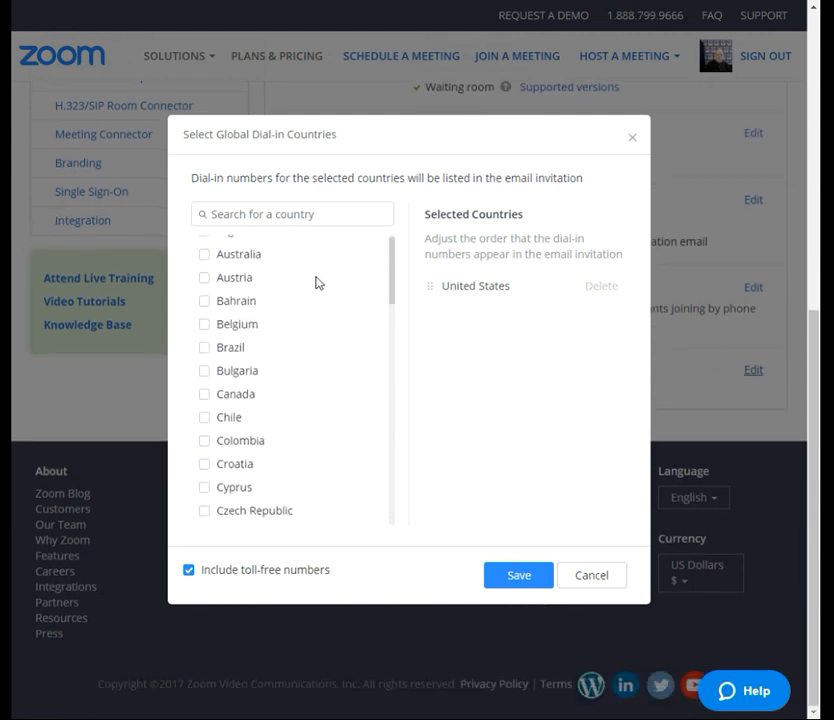
scroll(316, 283, up, 8)
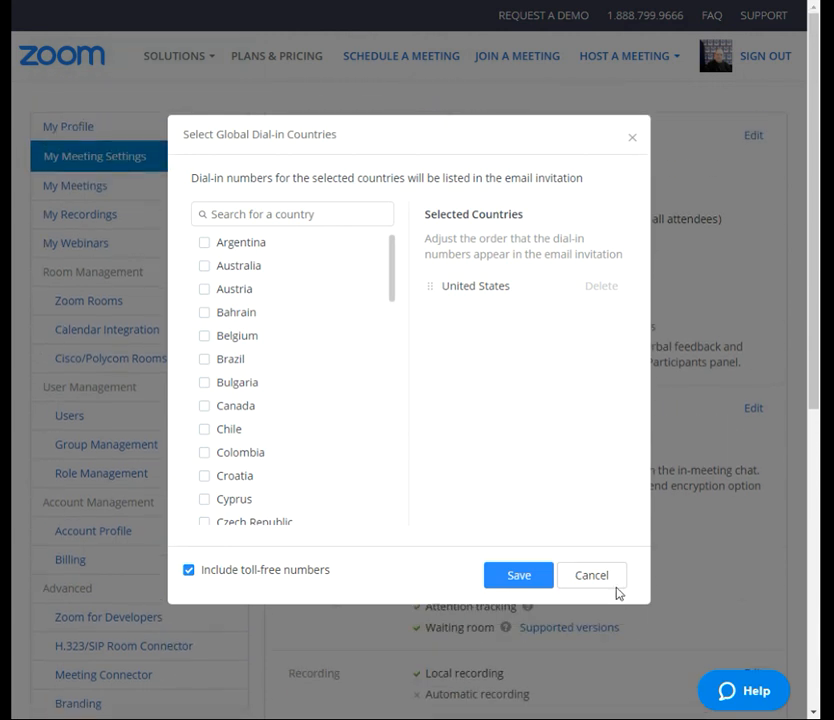
click(591, 575)
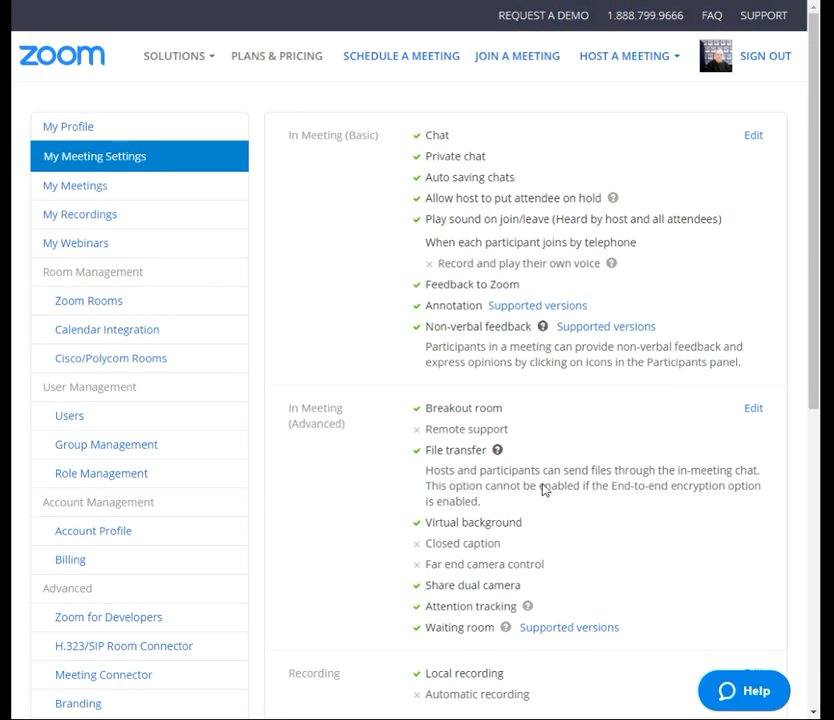
Show the end-to-end encryption explanation and review it against the file transfer option and the other meeting settings.
scroll(540, 365, down, 4)
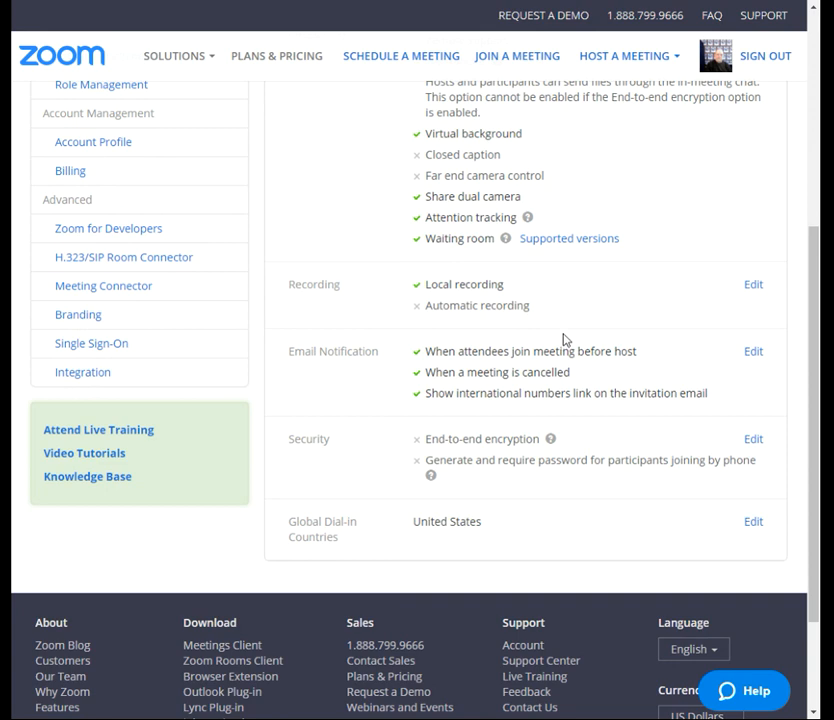
click(551, 440)
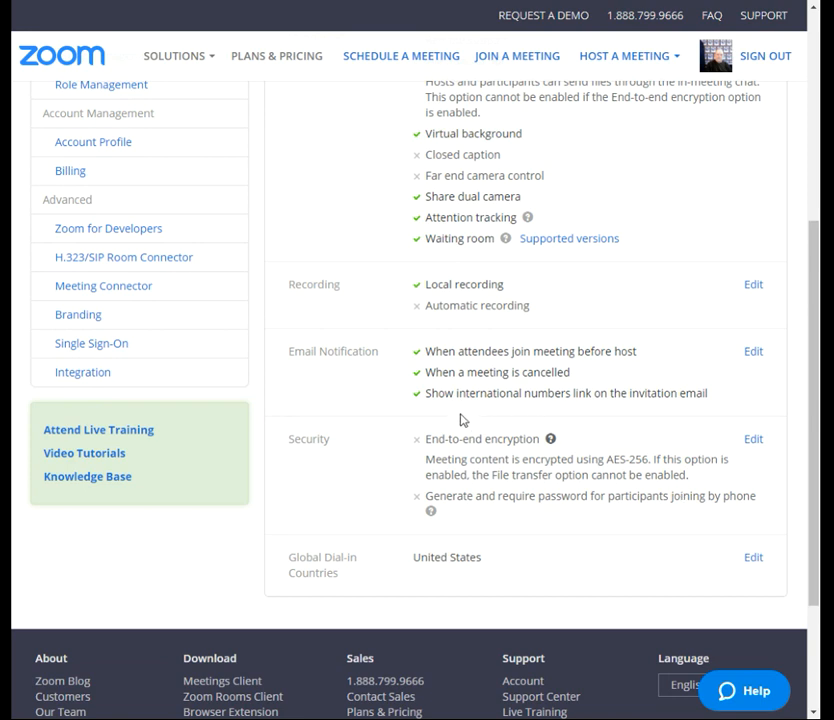
scroll(462, 420, up, 3)
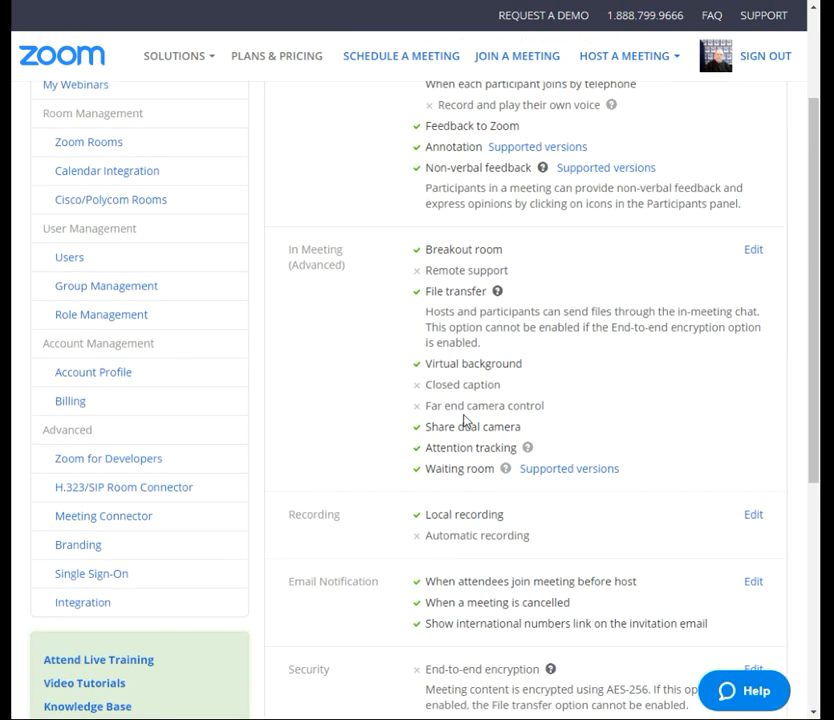
scroll(466, 423, up, 1)
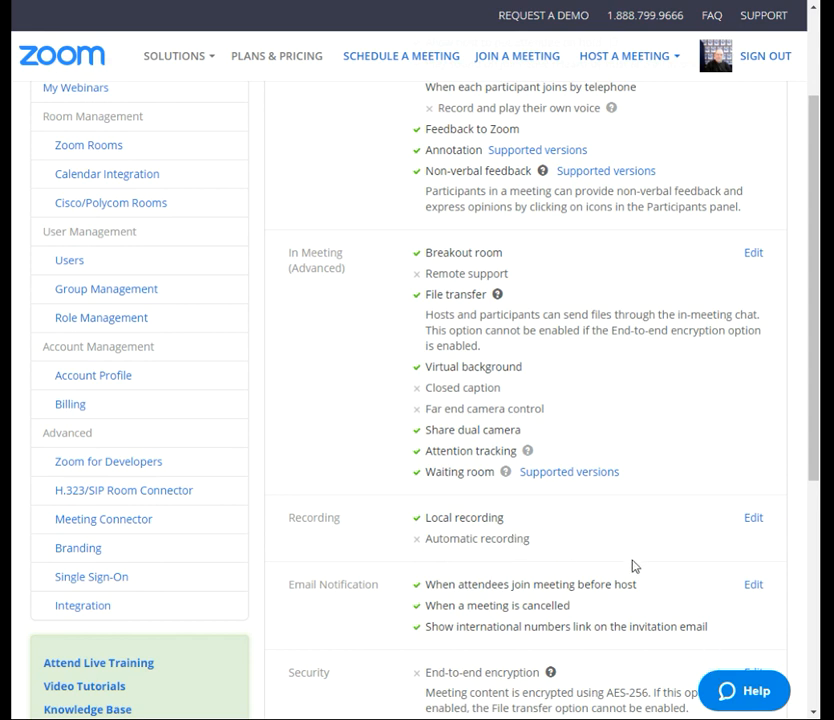
scroll(629, 564, down, 4)
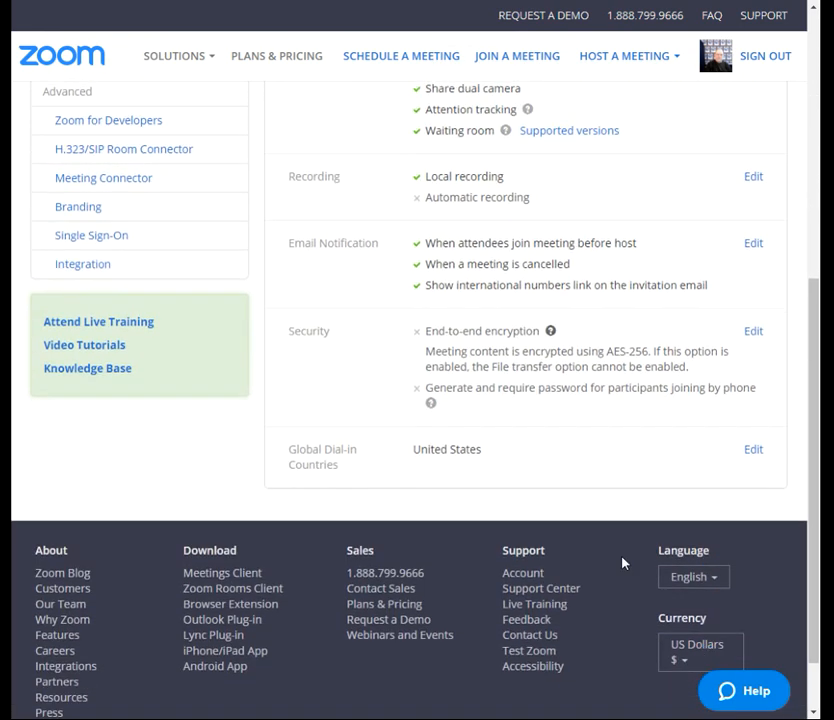
scroll(622, 563, up, 2)
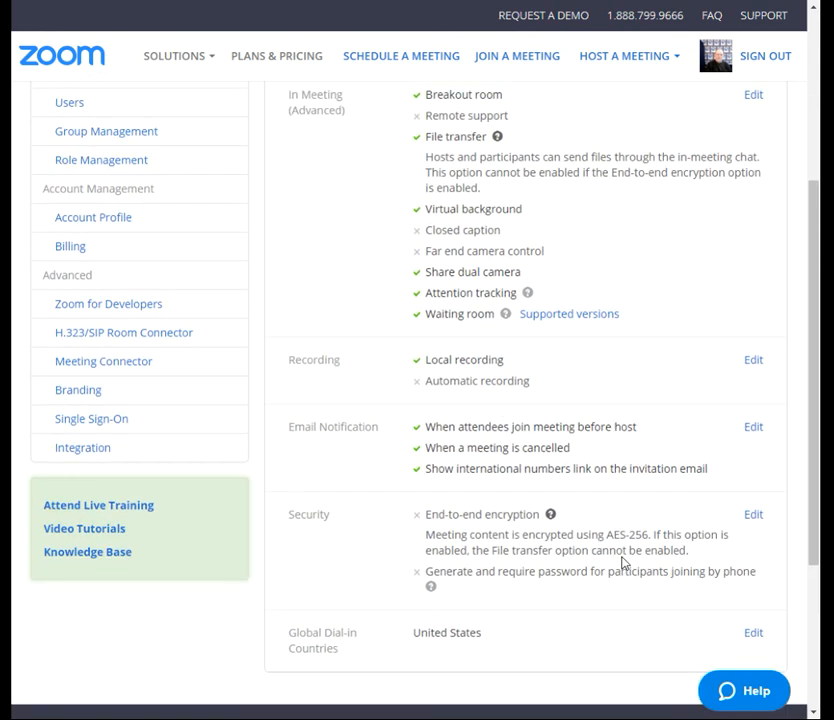
scroll(622, 563, down, 2)
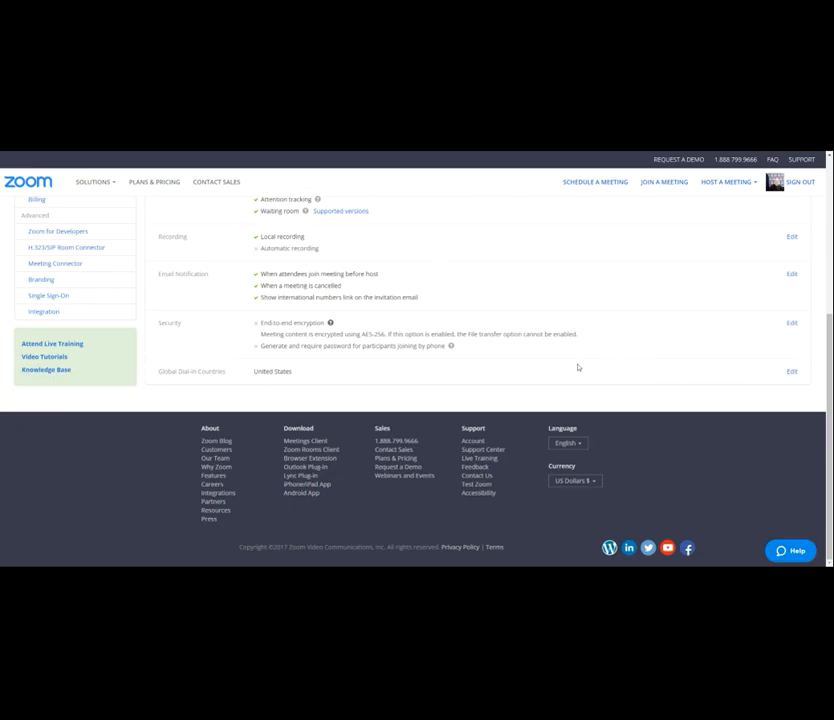
scroll(517, 355, up, 1)
scroll(517, 355, up, 1)
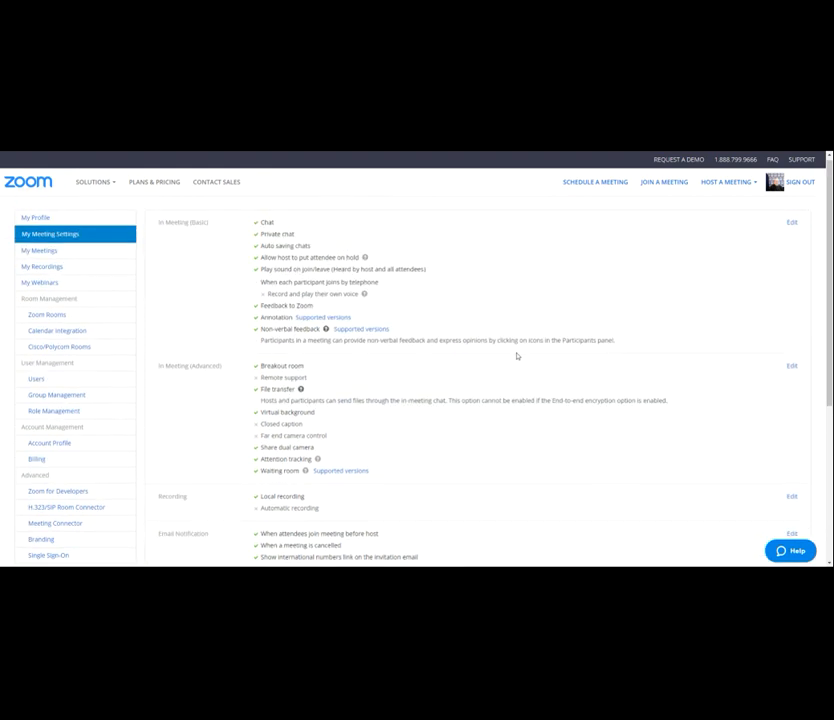